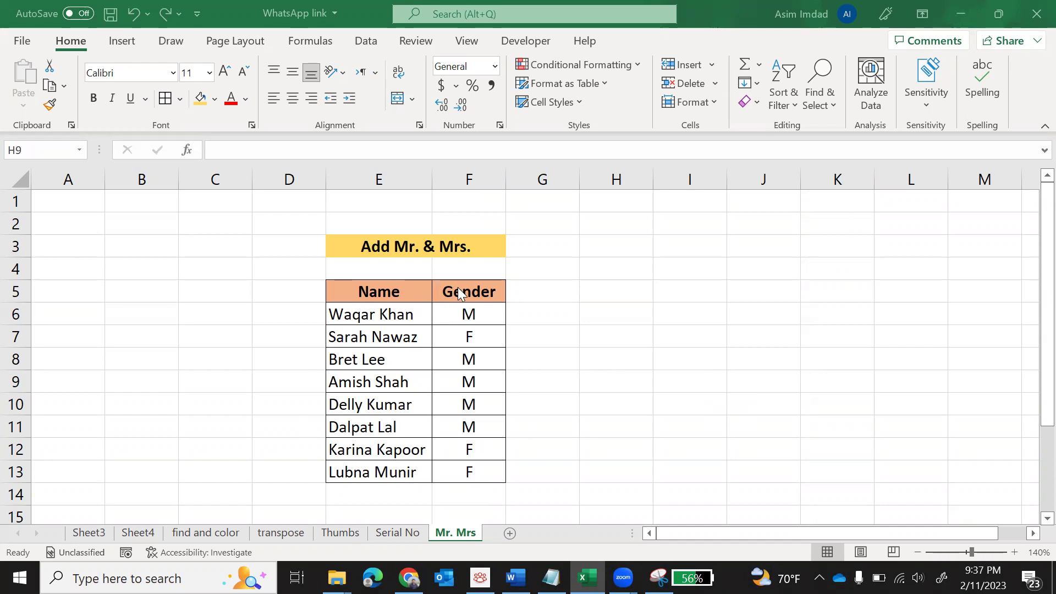
# In G6, start =IF(F6="M","Mr. "&E6 so male names get the Mr. prefix
pyautogui.click(363, 316)
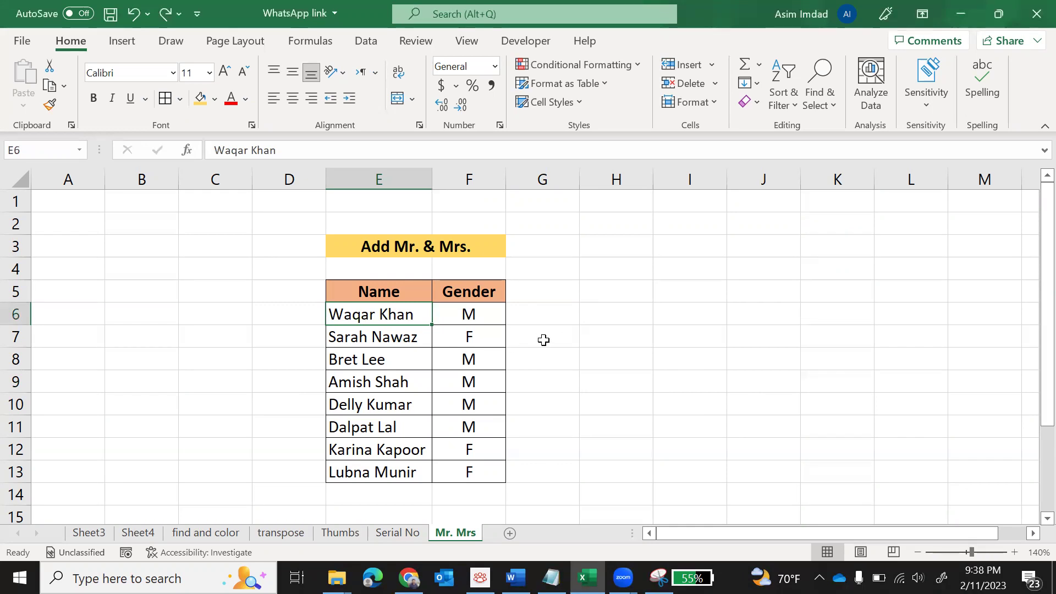
pyautogui.click(565, 313)
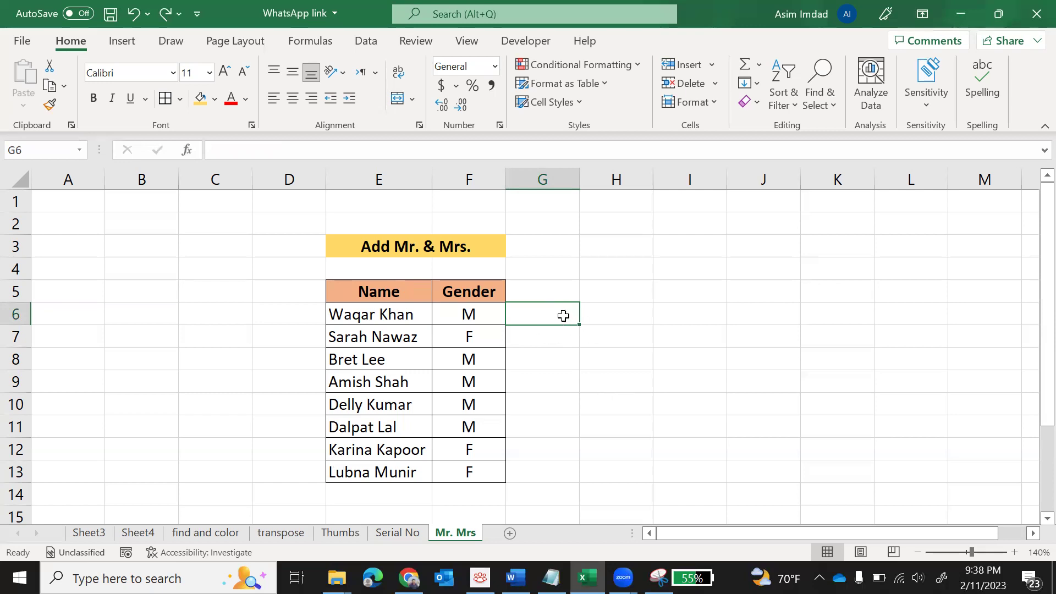
pyautogui.write('=')
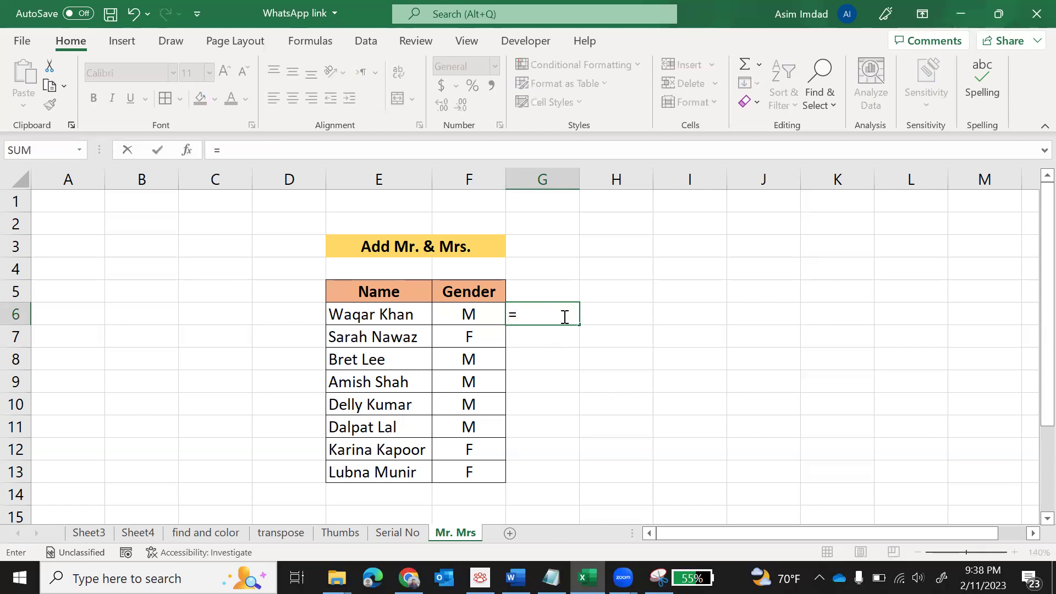
pyautogui.write('if')
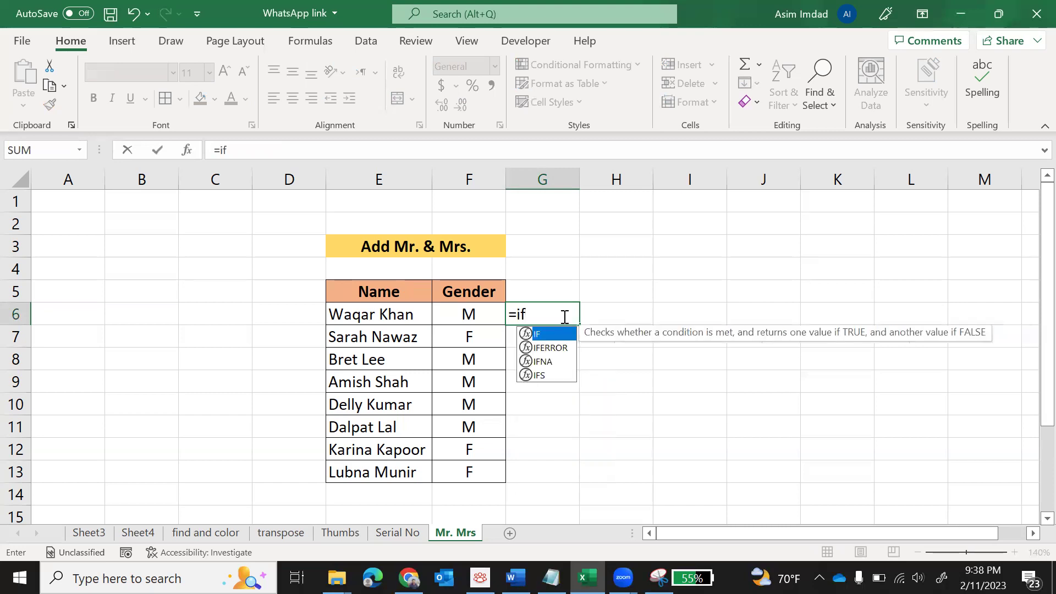
pyautogui.press('Tab')
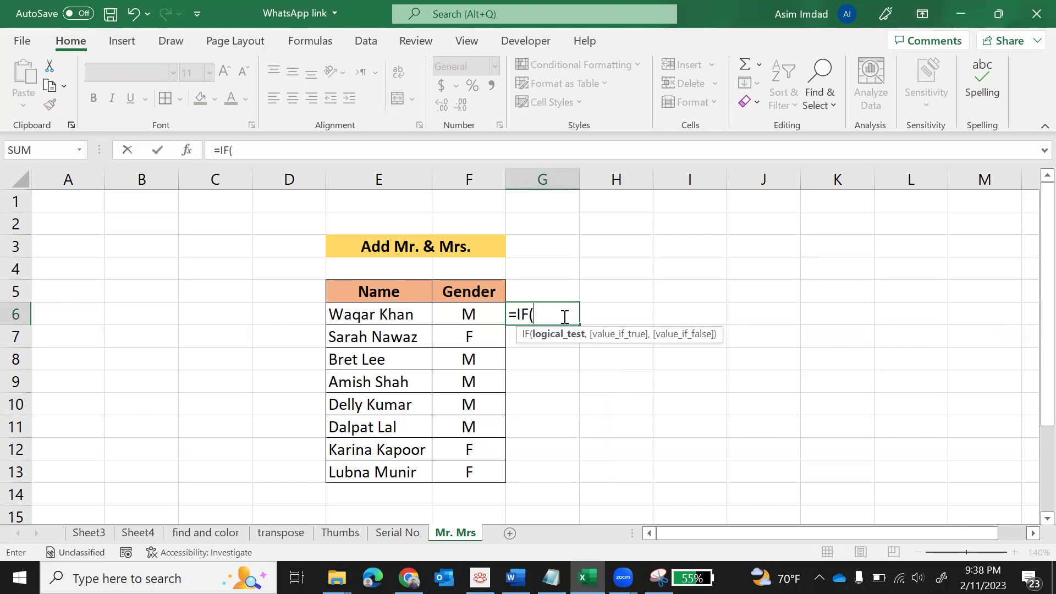
pyautogui.click(466, 315)
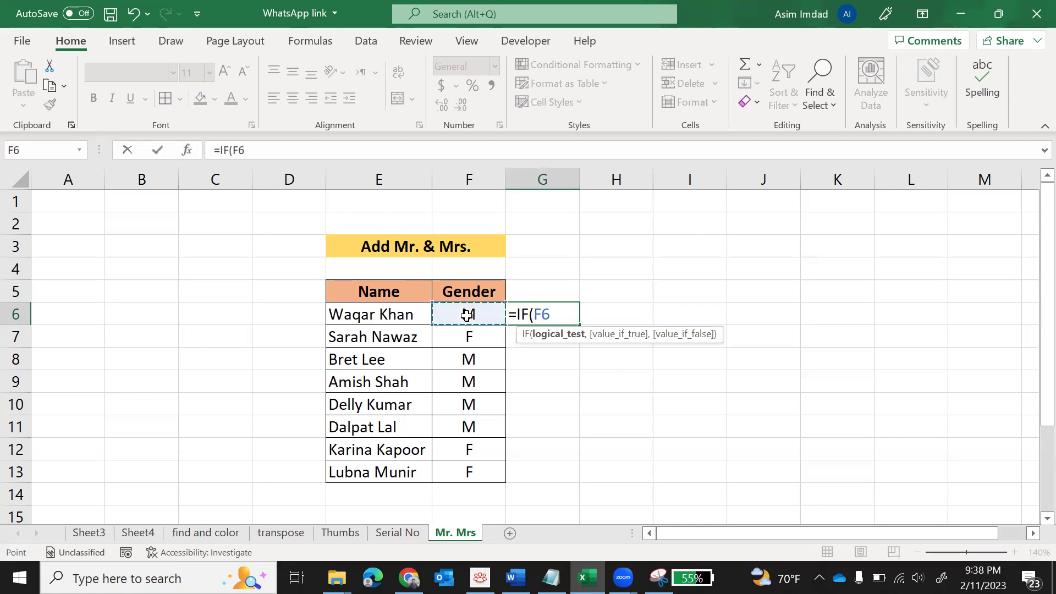
pyautogui.write('="M')
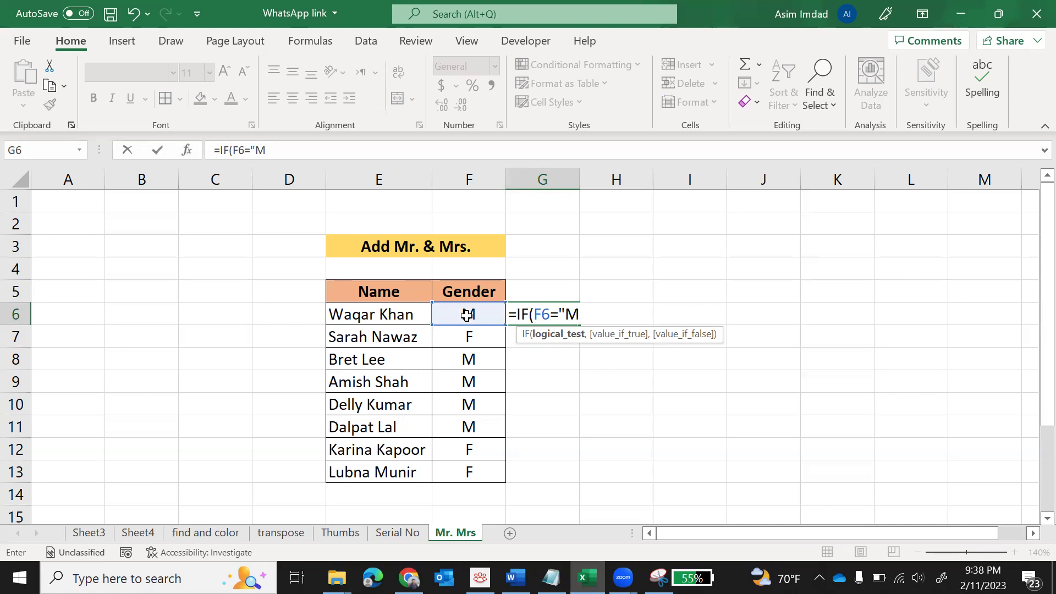
pyautogui.write('",')
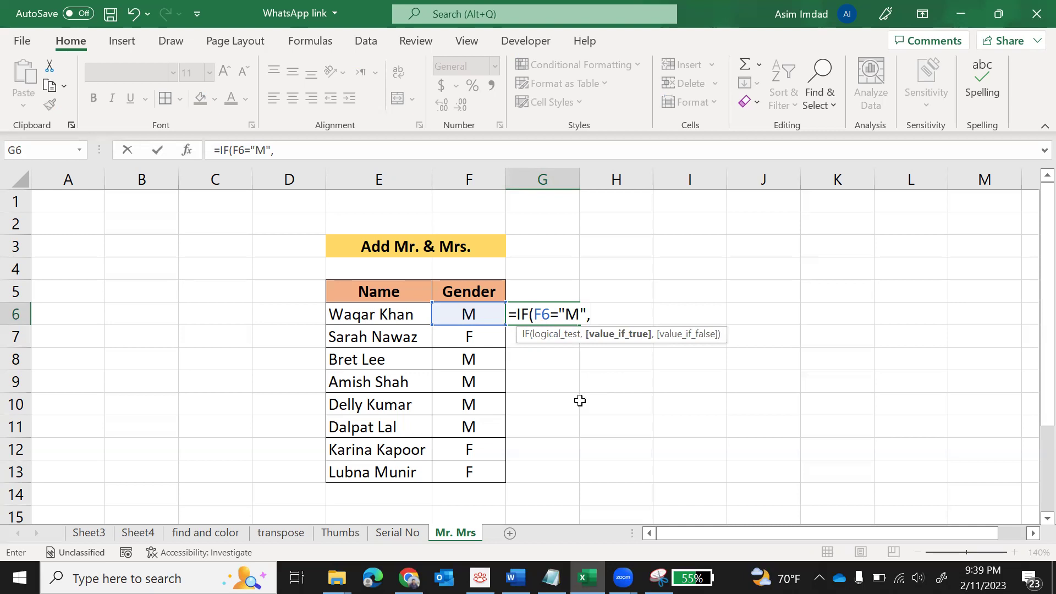
pyautogui.write('"Mr.')
pyautogui.write('"&')
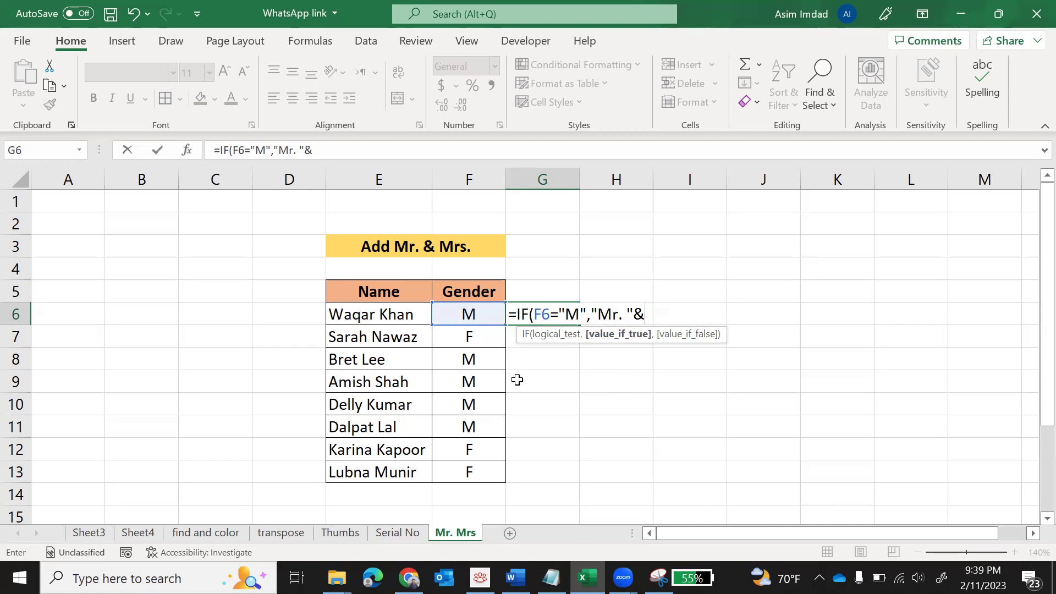
pyautogui.click(367, 314)
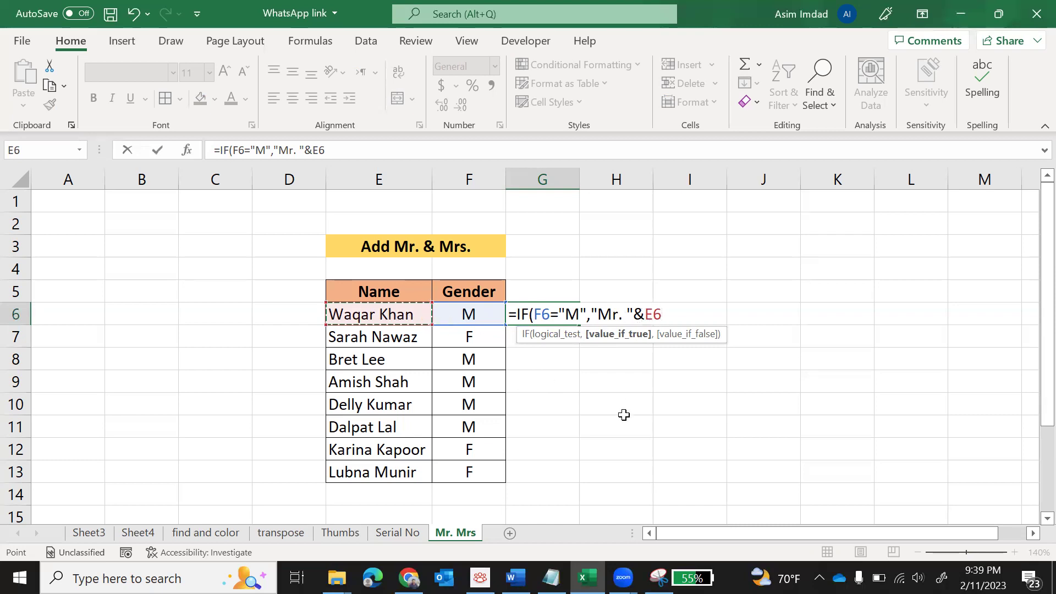
# Finish the formula with the "Mrs. "&E6 alternative and enter it in G6
pyautogui.write(',')
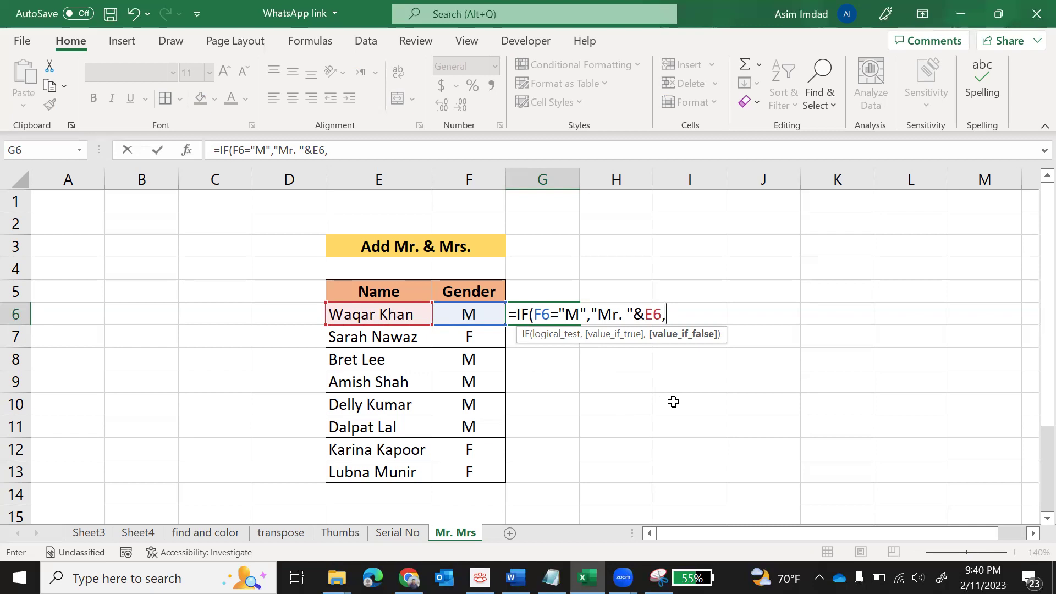
pyautogui.write('"Mrs. "&')
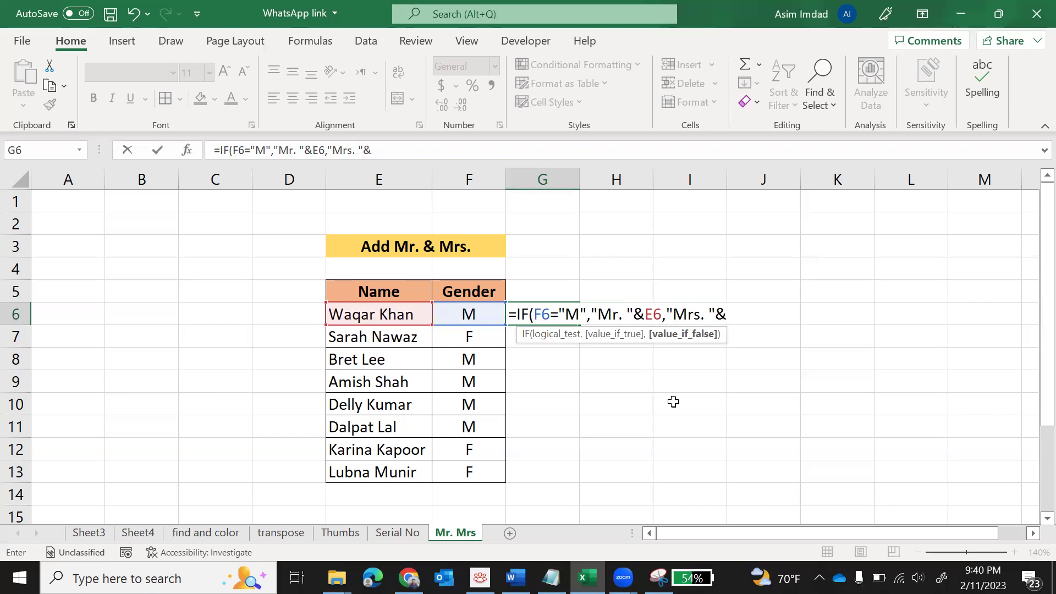
pyautogui.click(394, 316)
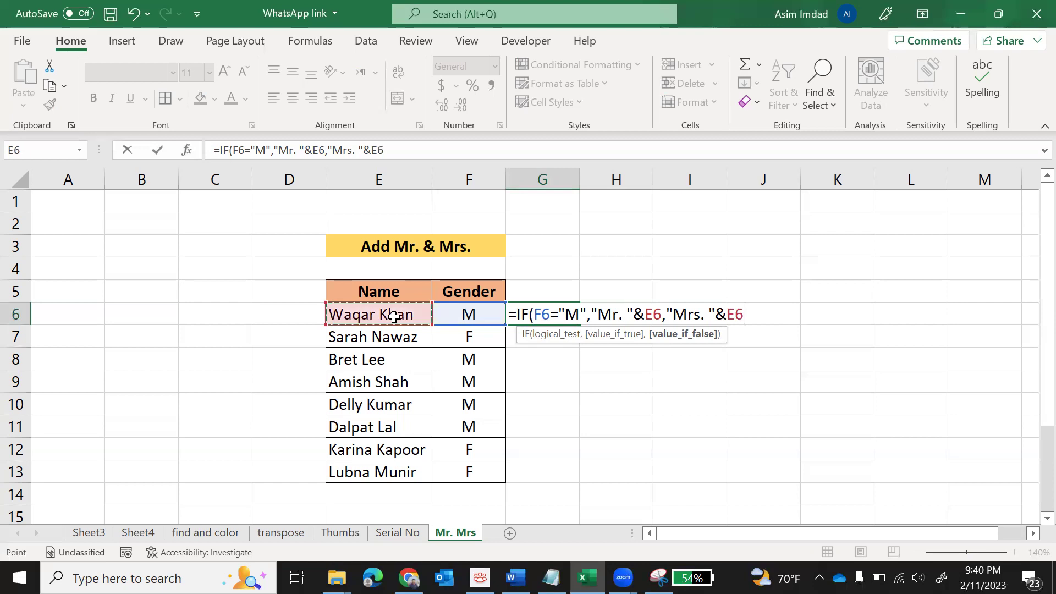
pyautogui.write(')')
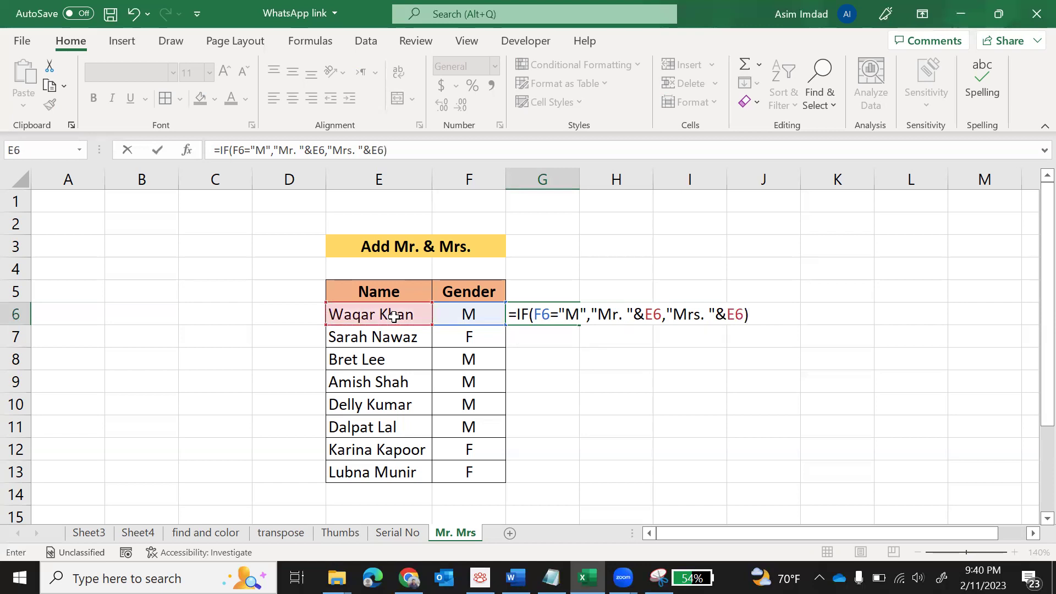
pyautogui.press('Return')
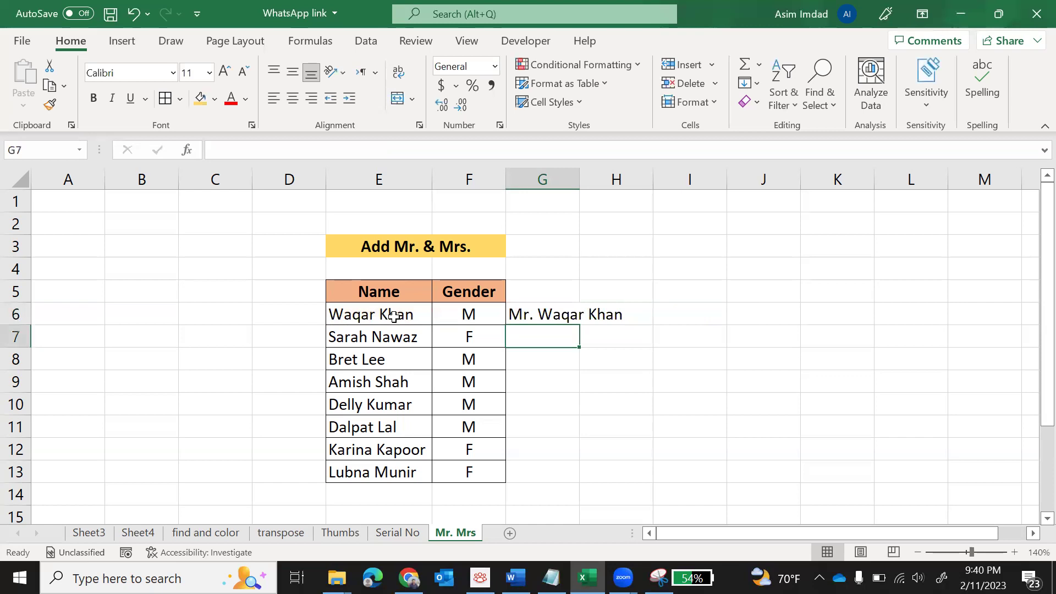
# Copy the G6 IF formula down through G13 and autofit column G to the longest name
pyautogui.doubleClick(579, 182)
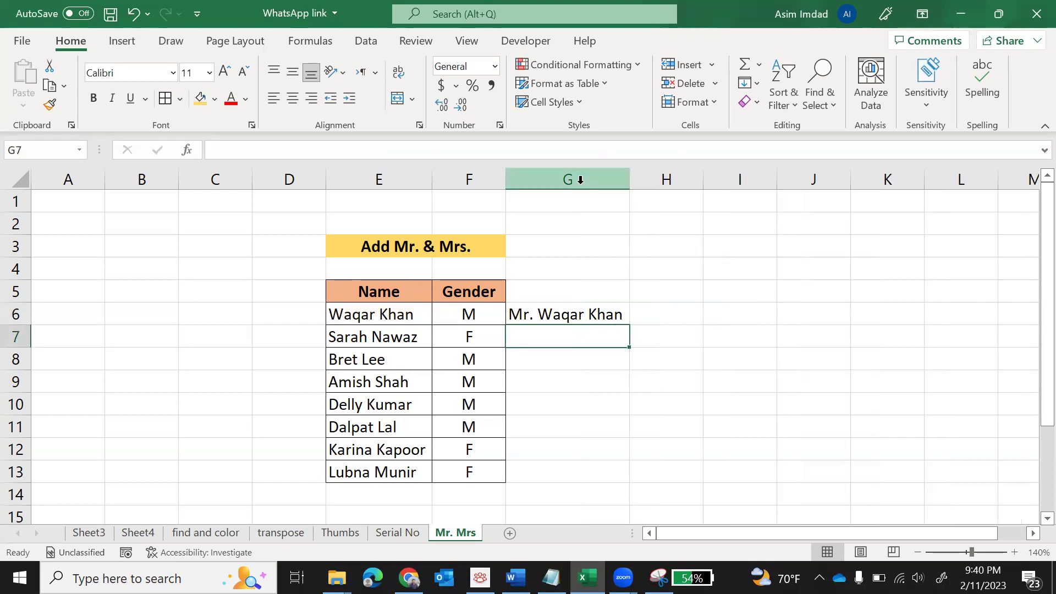
pyautogui.click(567, 312)
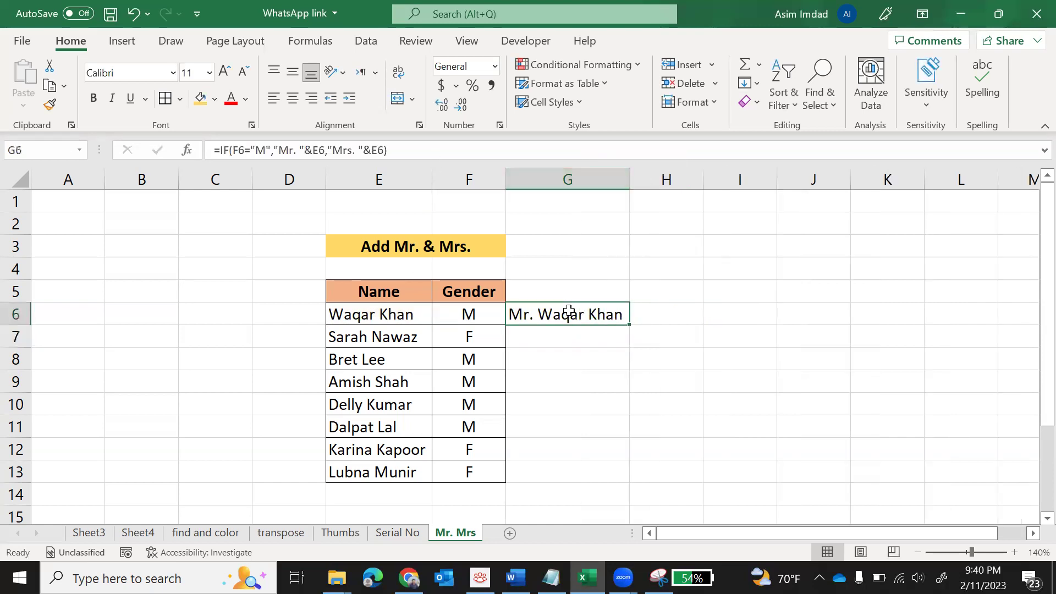
pyautogui.doubleClick(629, 324)
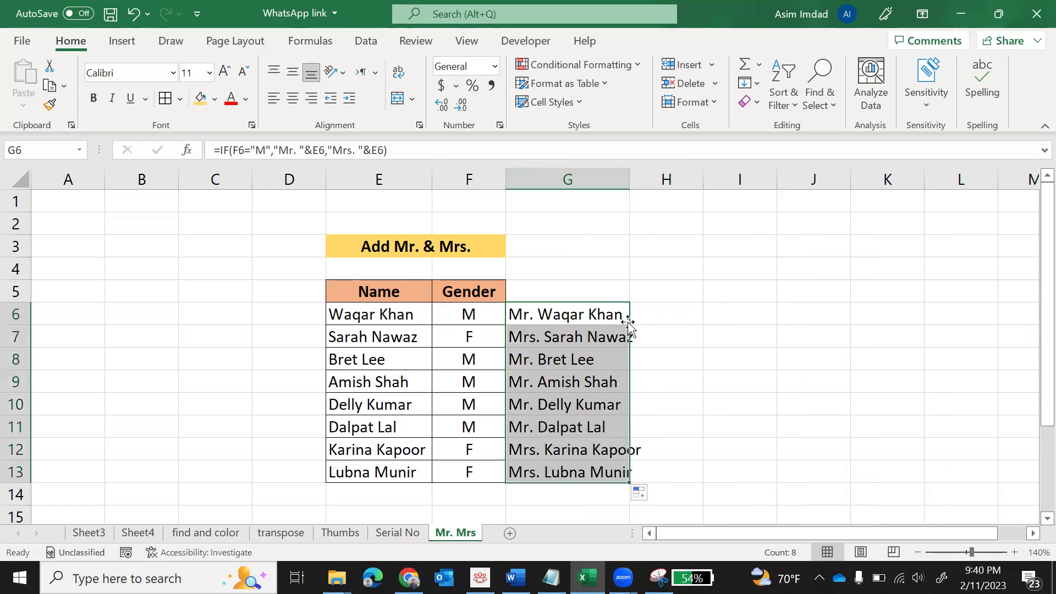
pyautogui.doubleClick(629, 185)
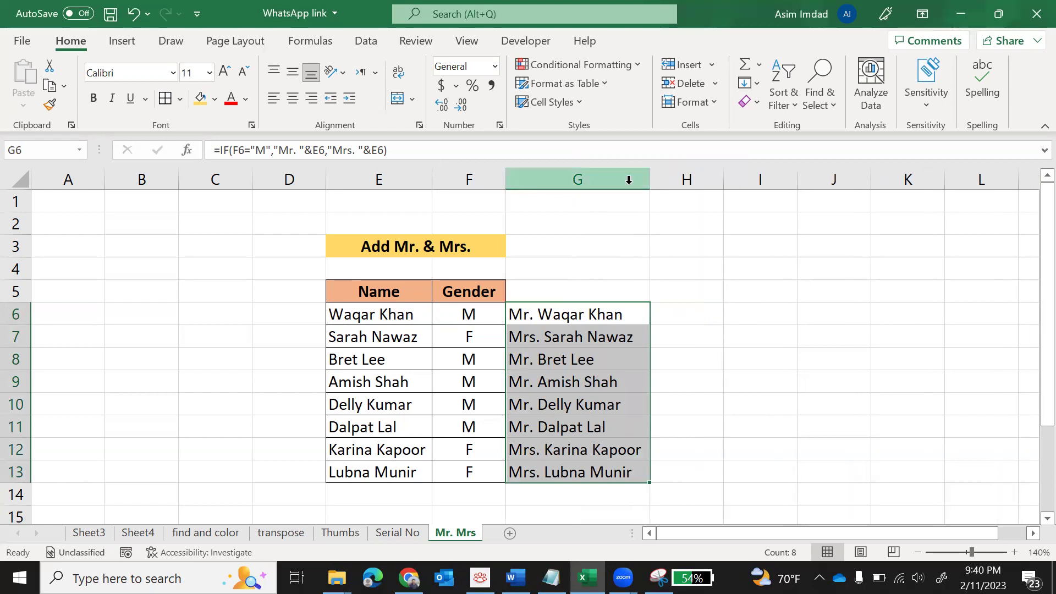
pyautogui.hotkey('ctrl', 'z')
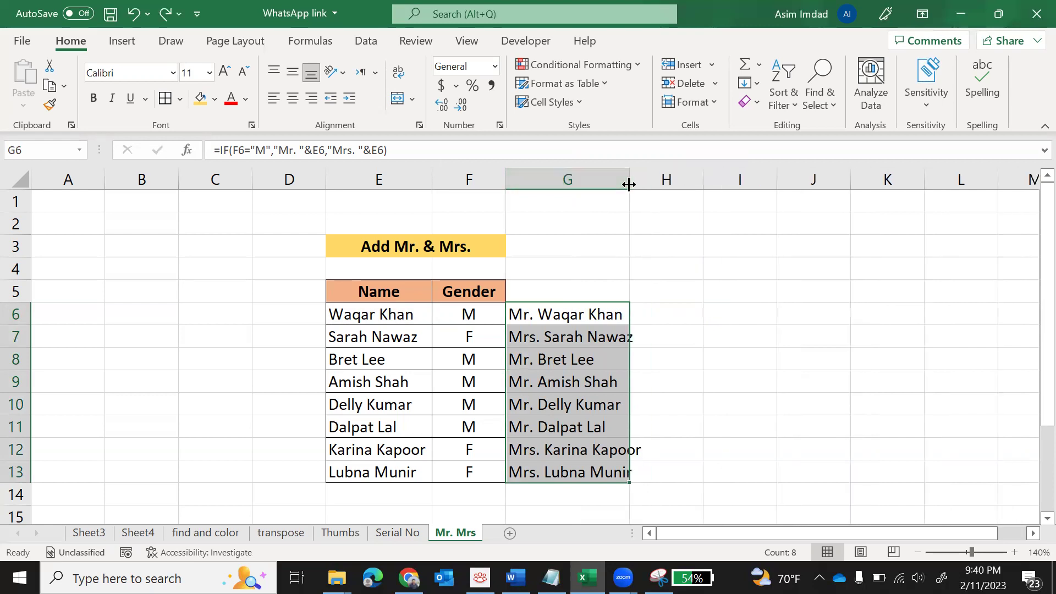
pyautogui.hotkey('ctrl', 'z')
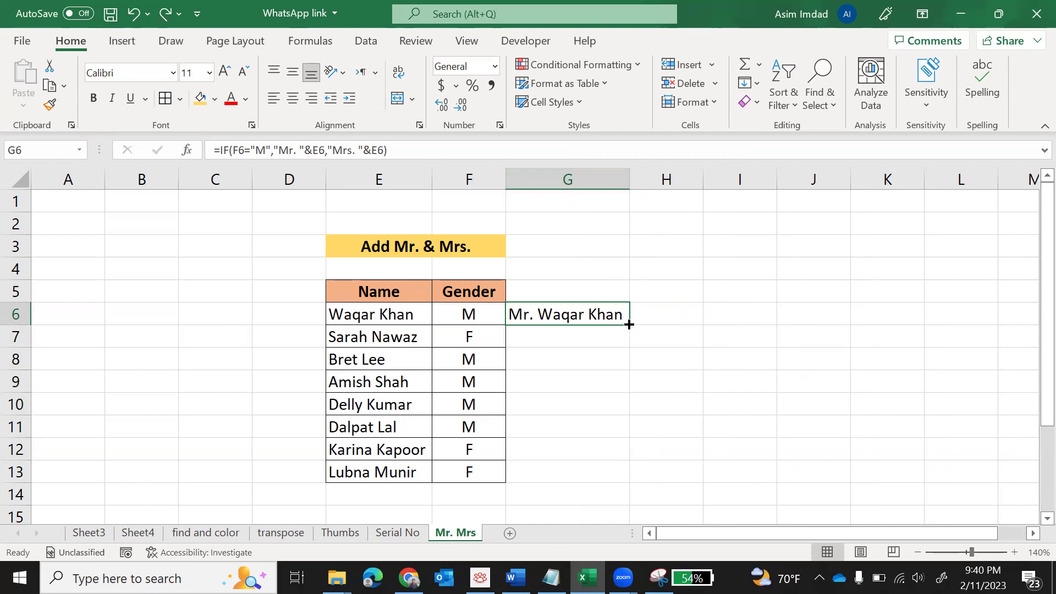
pyautogui.moveTo(629, 325); pyautogui.dragTo(630, 482)
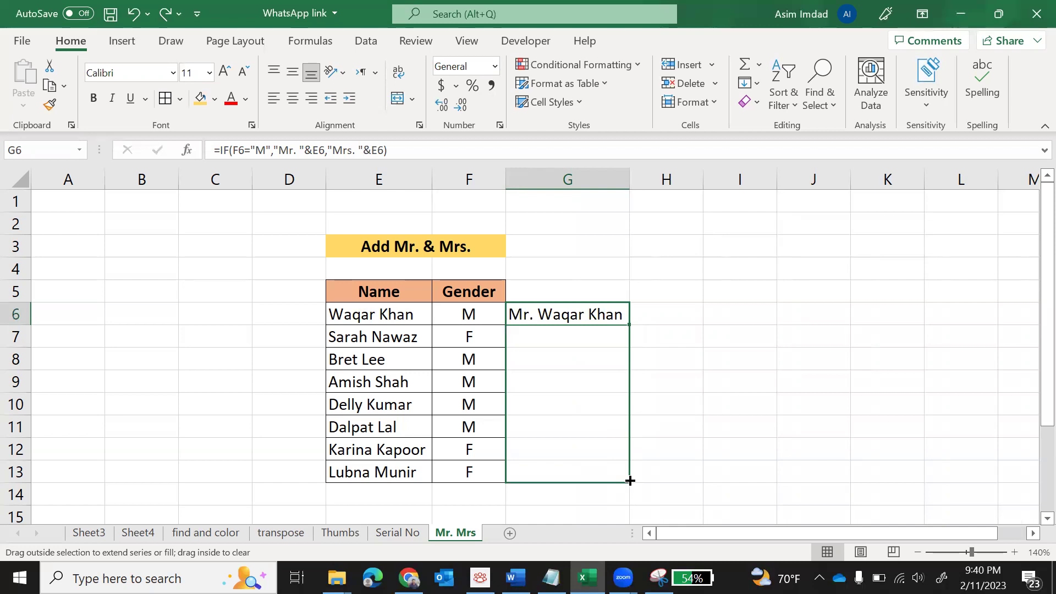
pyautogui.moveTo(630, 481); pyautogui.dragTo(630, 481)
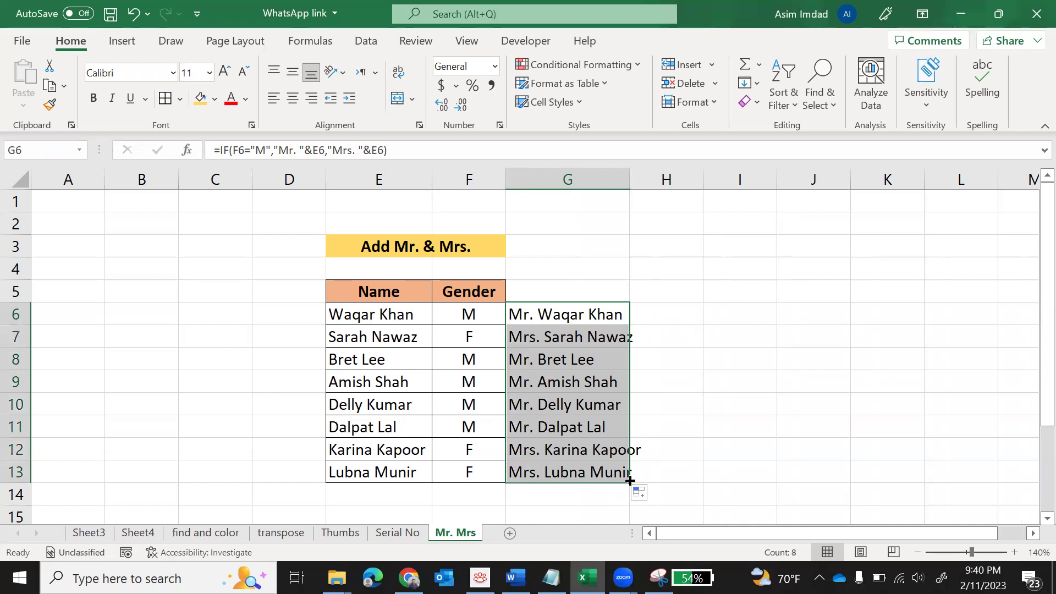
pyautogui.hotkey('ctrl', 'z')
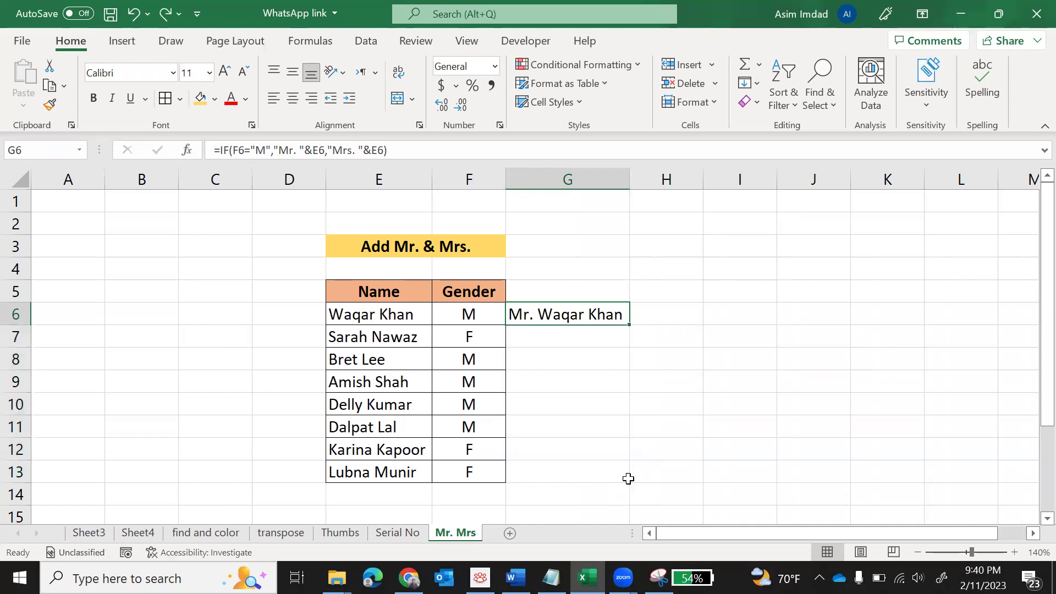
pyautogui.doubleClick(629, 326)
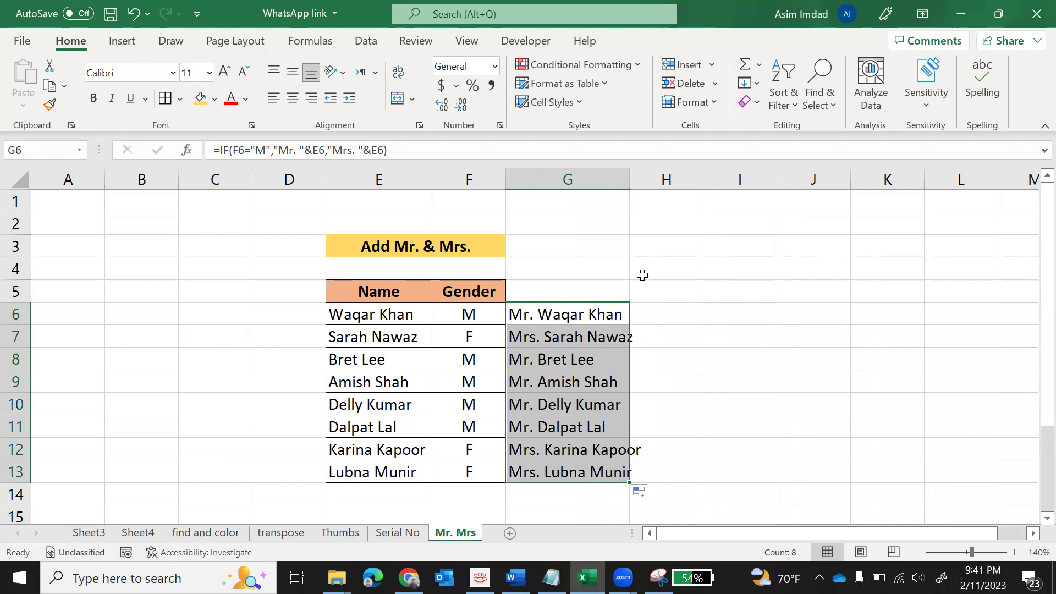
pyautogui.doubleClick(629, 180)
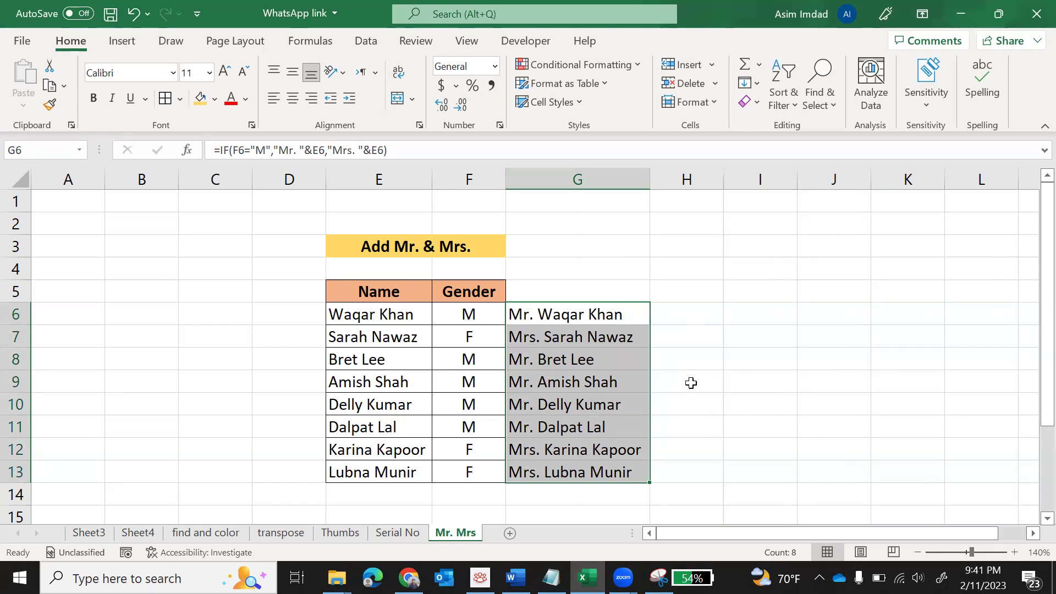
pyautogui.click(714, 372)
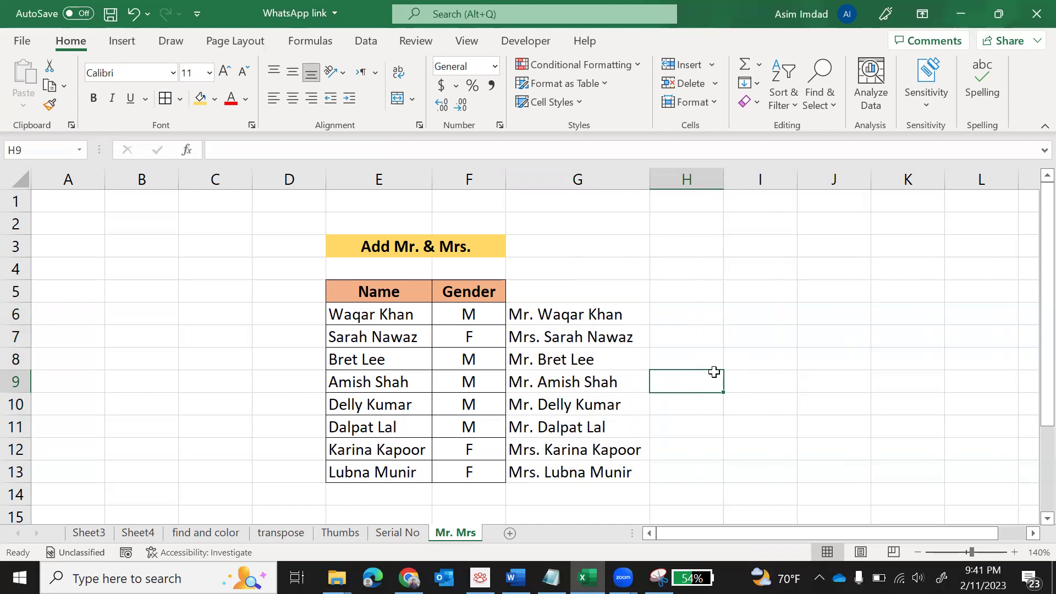
# Copy the eight titled names in G6:G13 and choose E6 as the paste destination
pyautogui.click(620, 316)
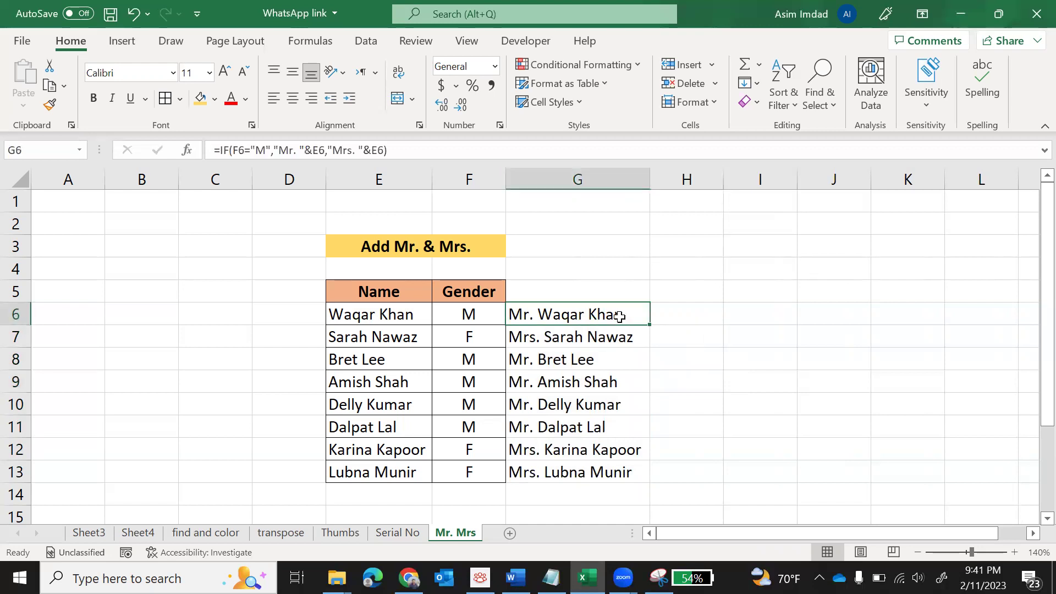
pyautogui.hotkey('shift', 'Down')
pyautogui.hotkey('shift', 'Down')
pyautogui.hotkey('shift', 'Down')
pyautogui.hotkey('shift', 'Down')
pyautogui.hotkey('shift', 'Down')
pyautogui.hotkey('shift', 'Down')
pyautogui.hotkey('shift', 'Down')
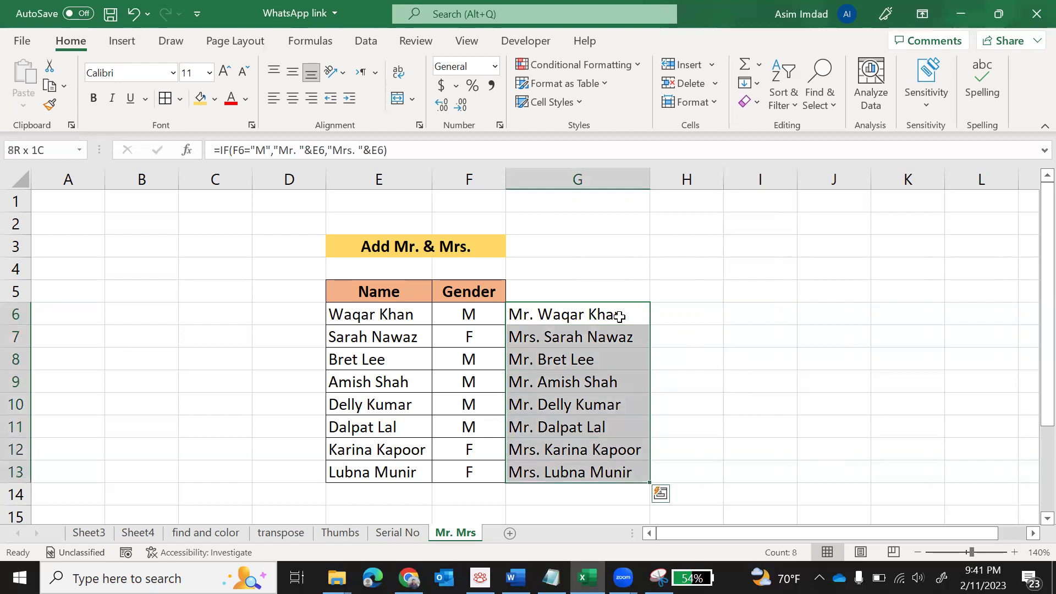
pyautogui.rightClick(619, 317)
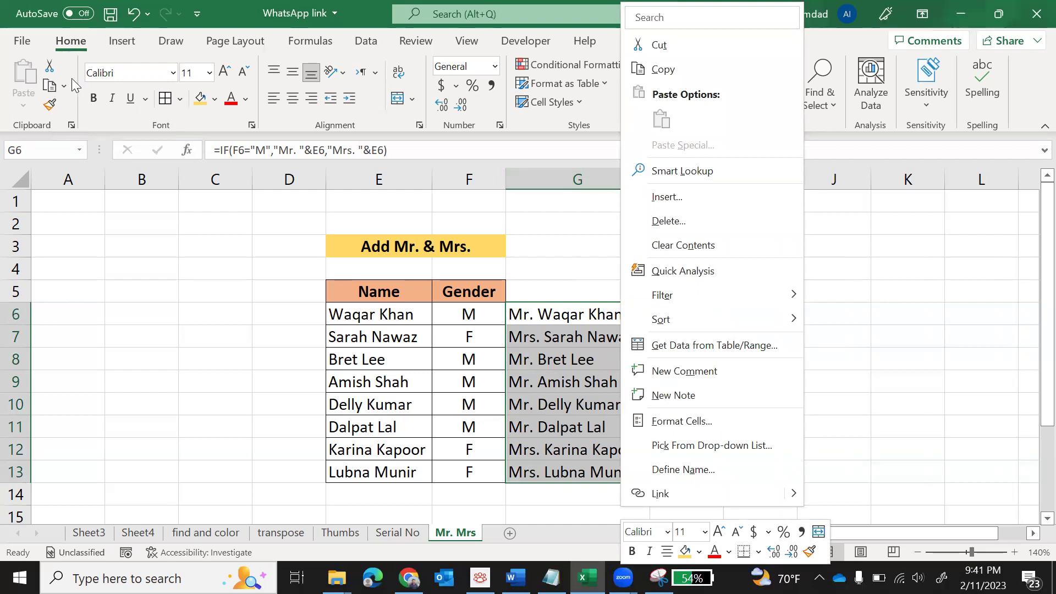
pyautogui.click(672, 73)
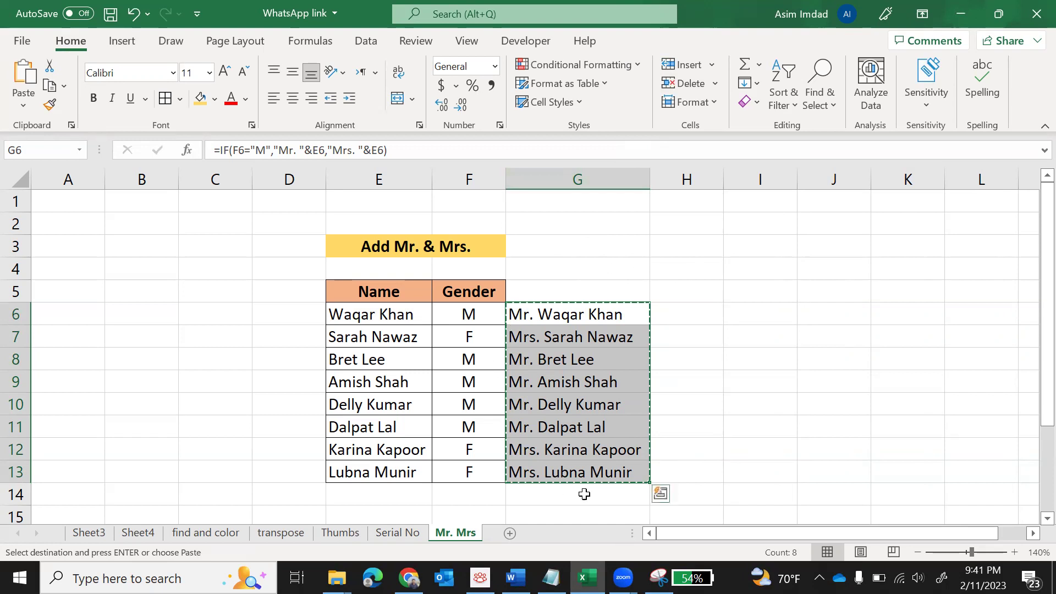
pyautogui.click(418, 317)
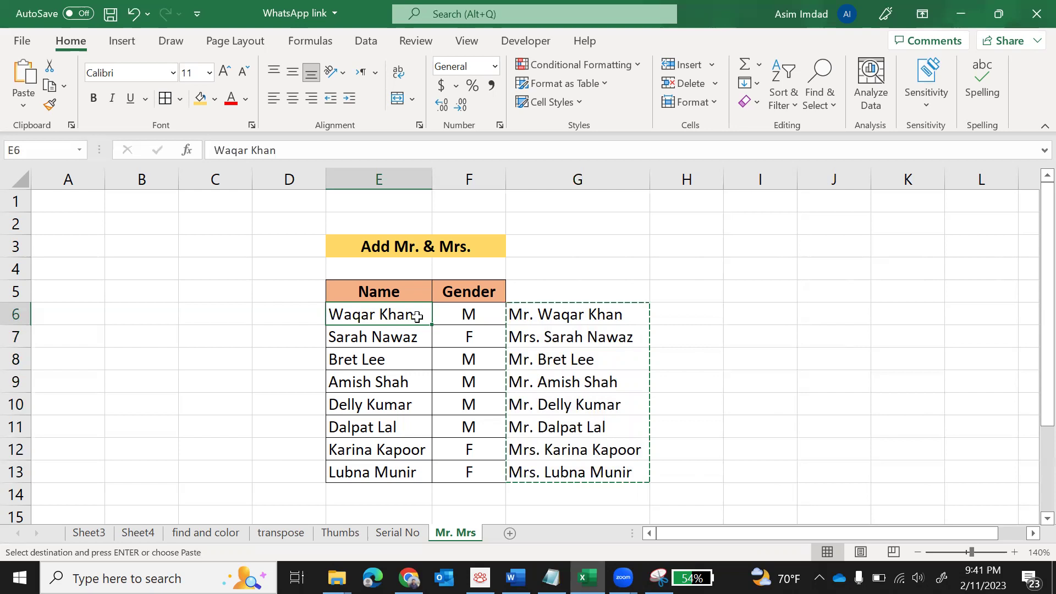
# Paste the titled names into E6:E13 as values and autofit column E
pyautogui.rightClick(417, 317)
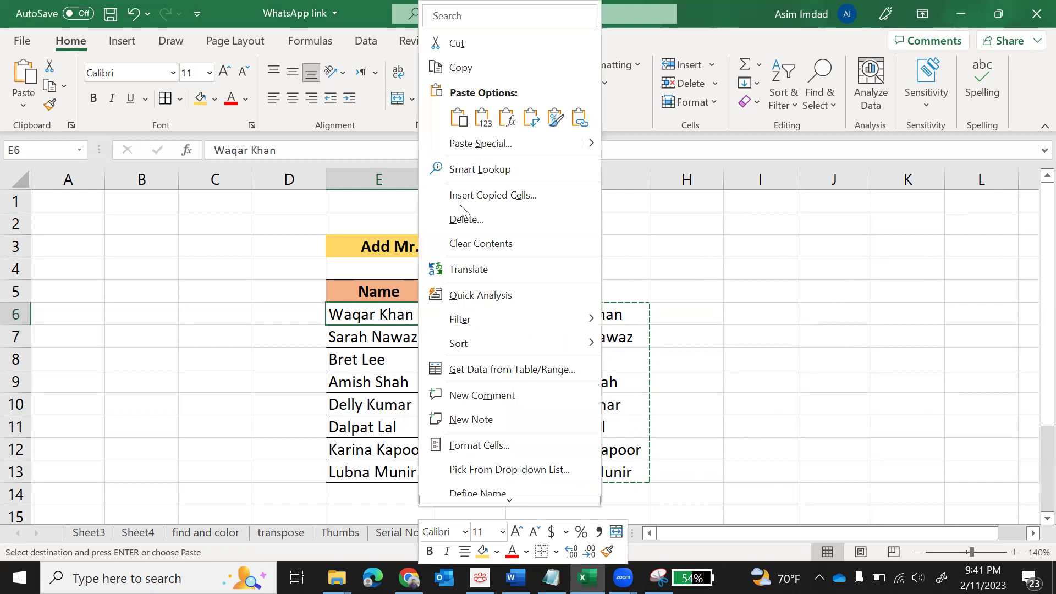
pyautogui.click(454, 122)
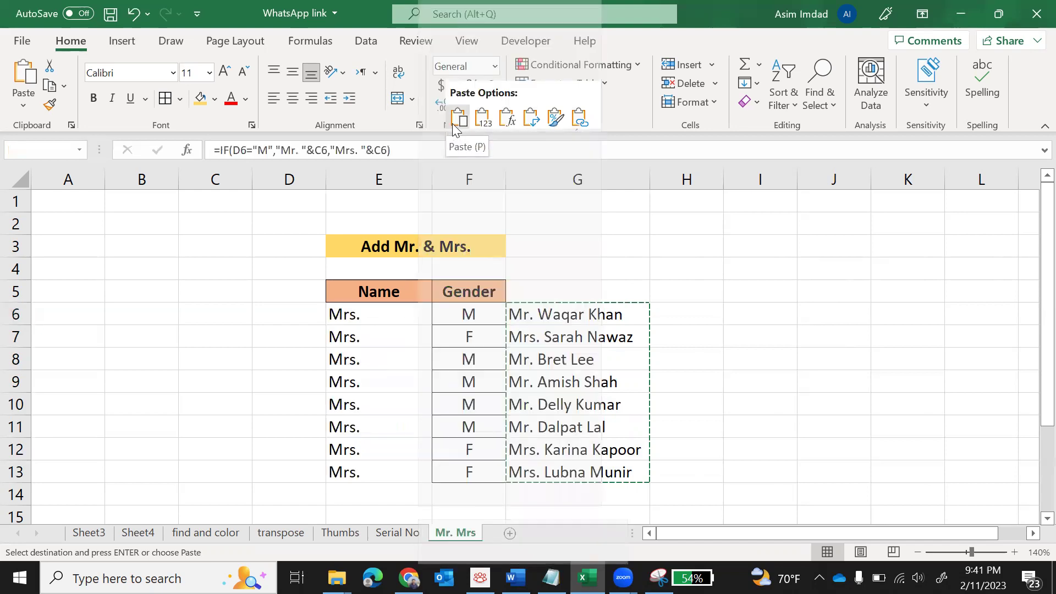
pyautogui.click(482, 118)
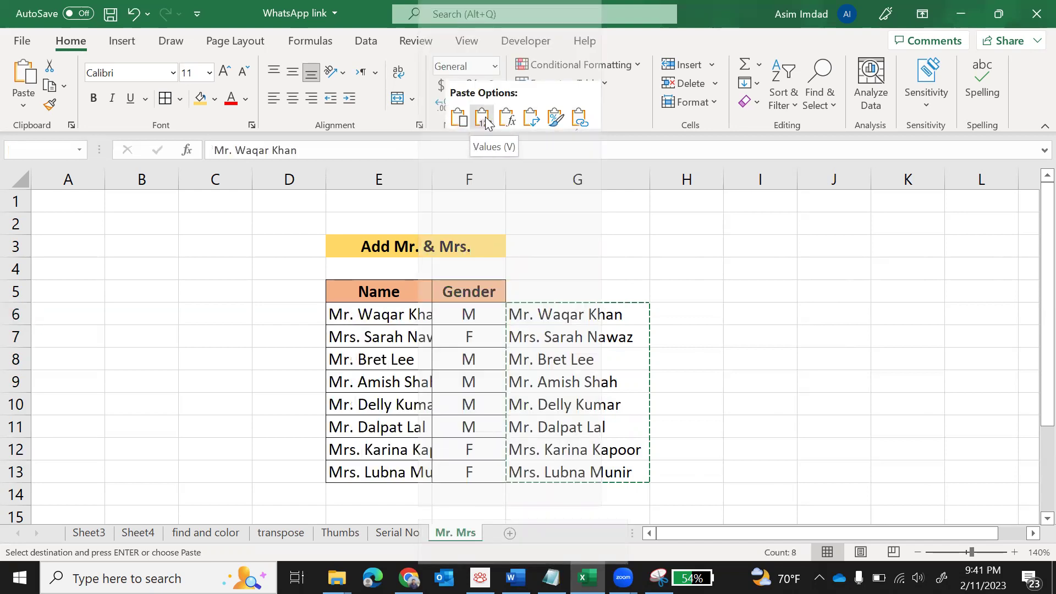
pyautogui.click(486, 122)
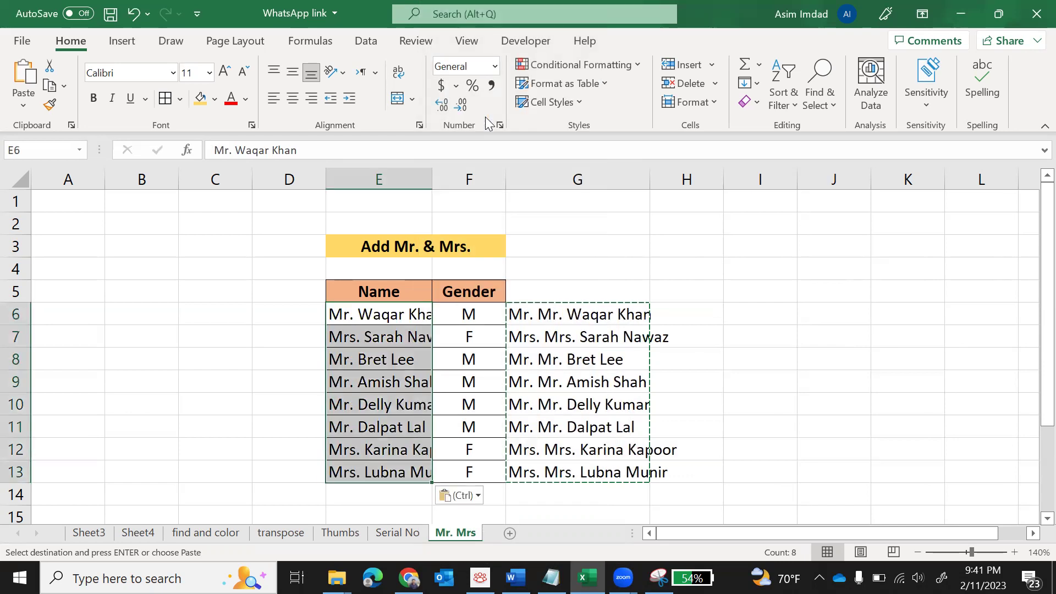
pyautogui.doubleClick(433, 180)
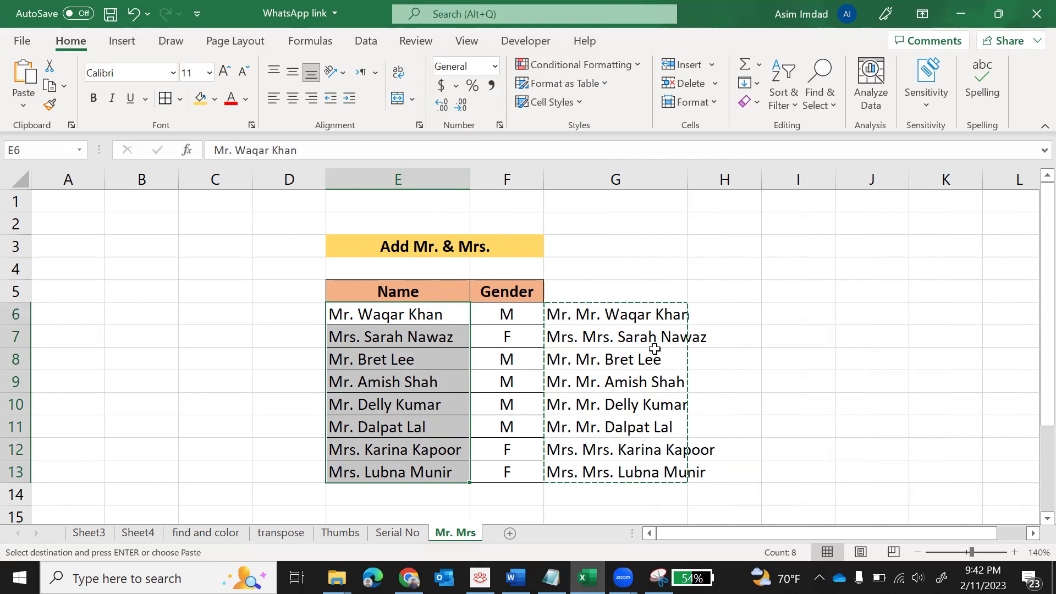
pyautogui.press('Escape')
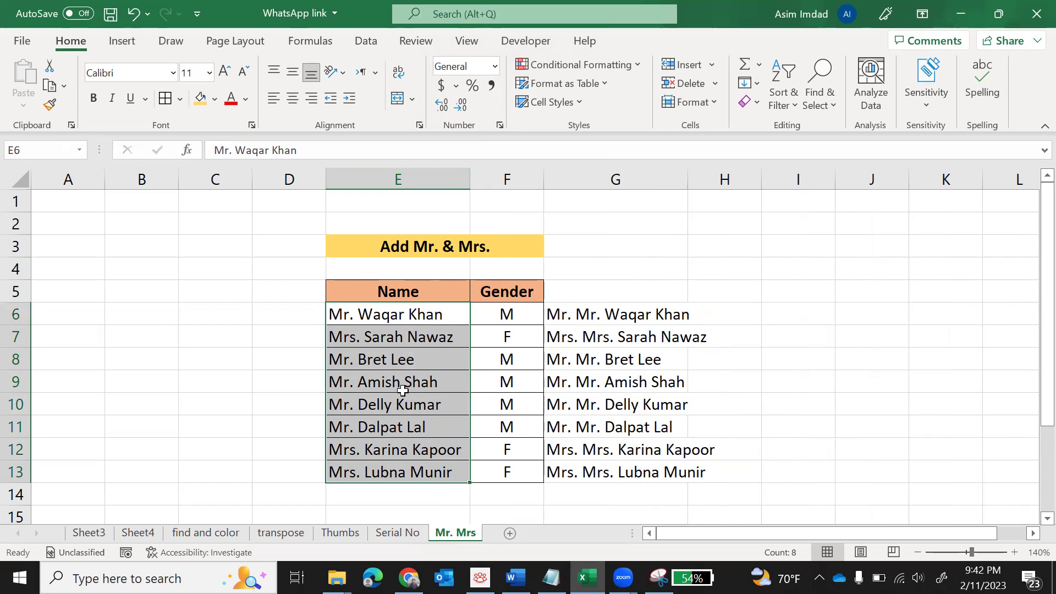
# Delete the eight helper IF formulas in G6:G13
pyautogui.click(588, 316)
pyautogui.hotkey('shift', 'Down')
pyautogui.hotkey('shift', 'Down')
pyautogui.hotkey('shift', 'Down')
pyautogui.hotkey('shift', 'Down')
pyautogui.hotkey('shift', 'Down')
pyautogui.hotkey('shift', 'Down')
pyautogui.hotkey('shift', 'Down')
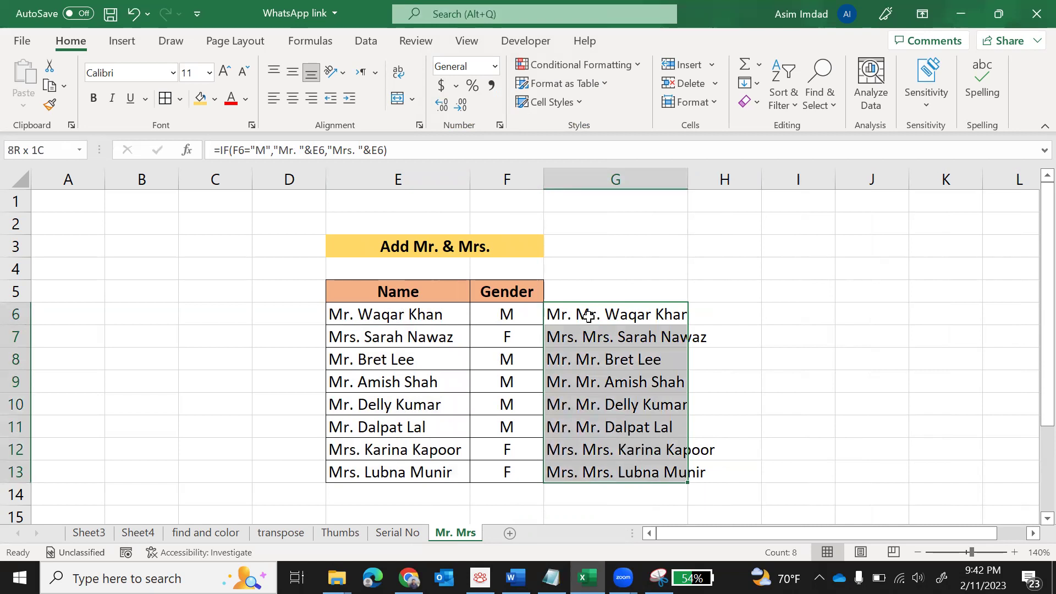
pyautogui.press('Delete')
pyautogui.click(760, 272)
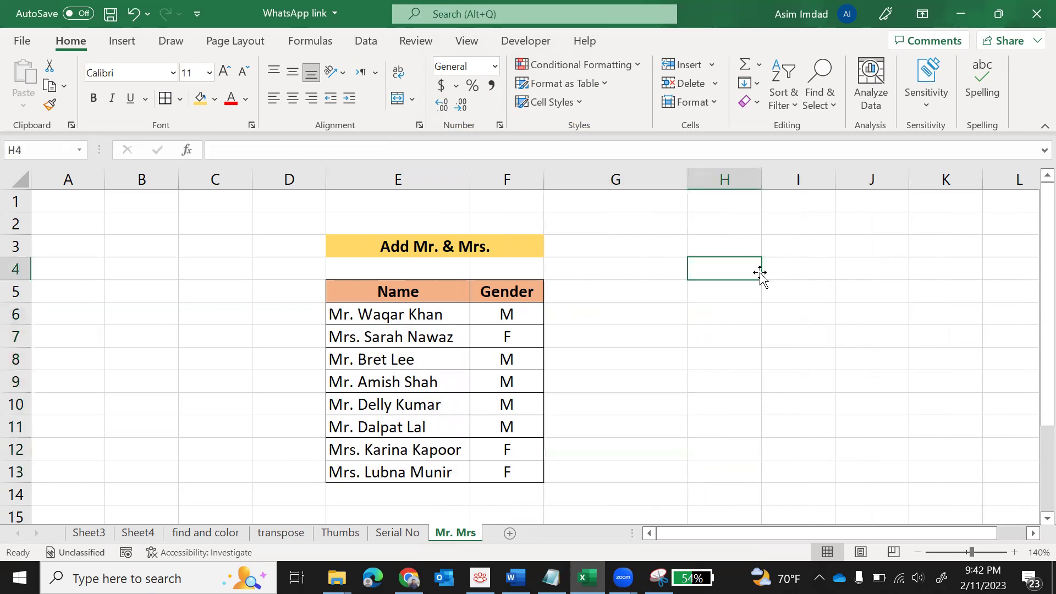